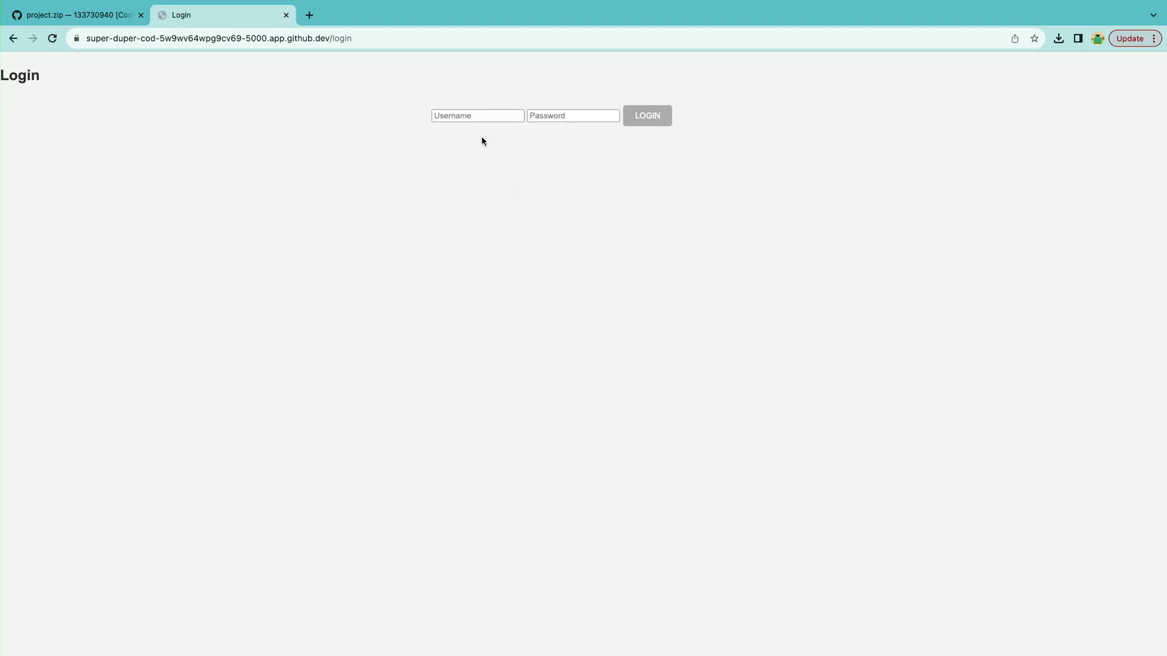
Log into Beatscape using the autocompleted username and saved password
left_click(478, 116)
type("sch")
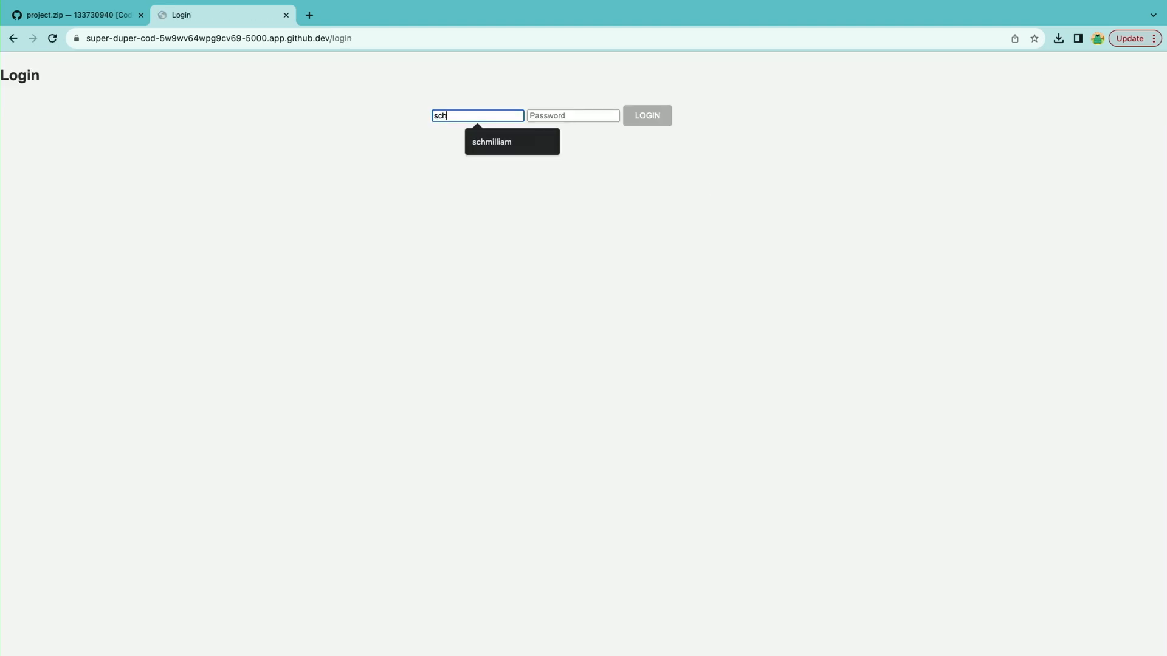
left_click(512, 142)
left_click(545, 117)
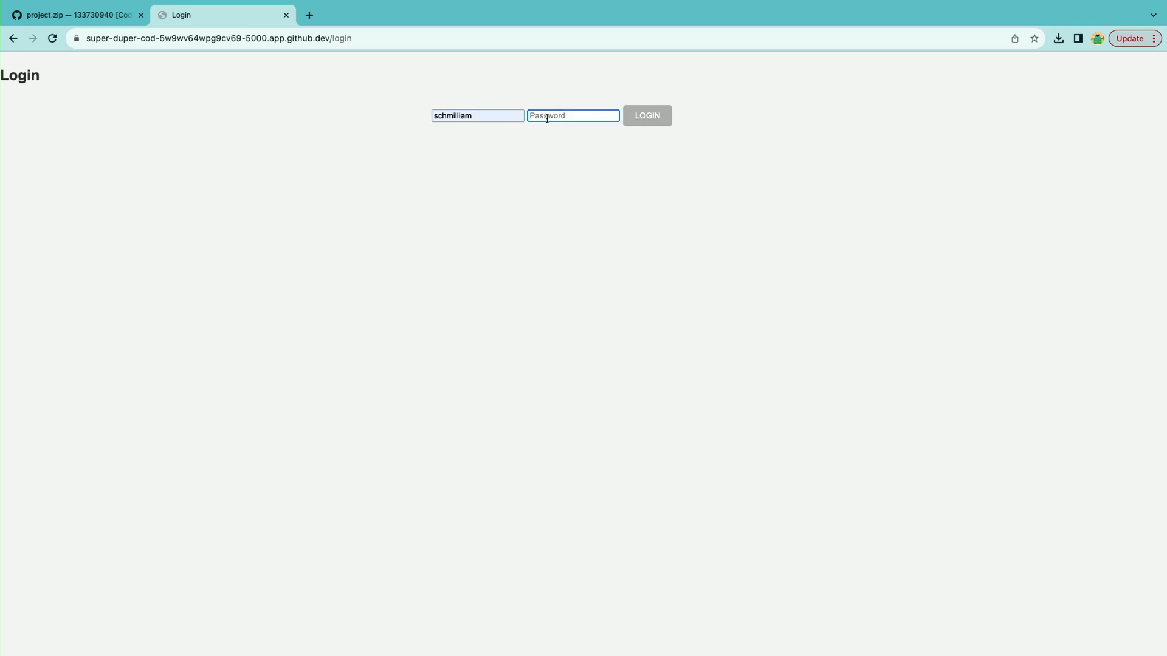
type("pw")
left_click(638, 115)
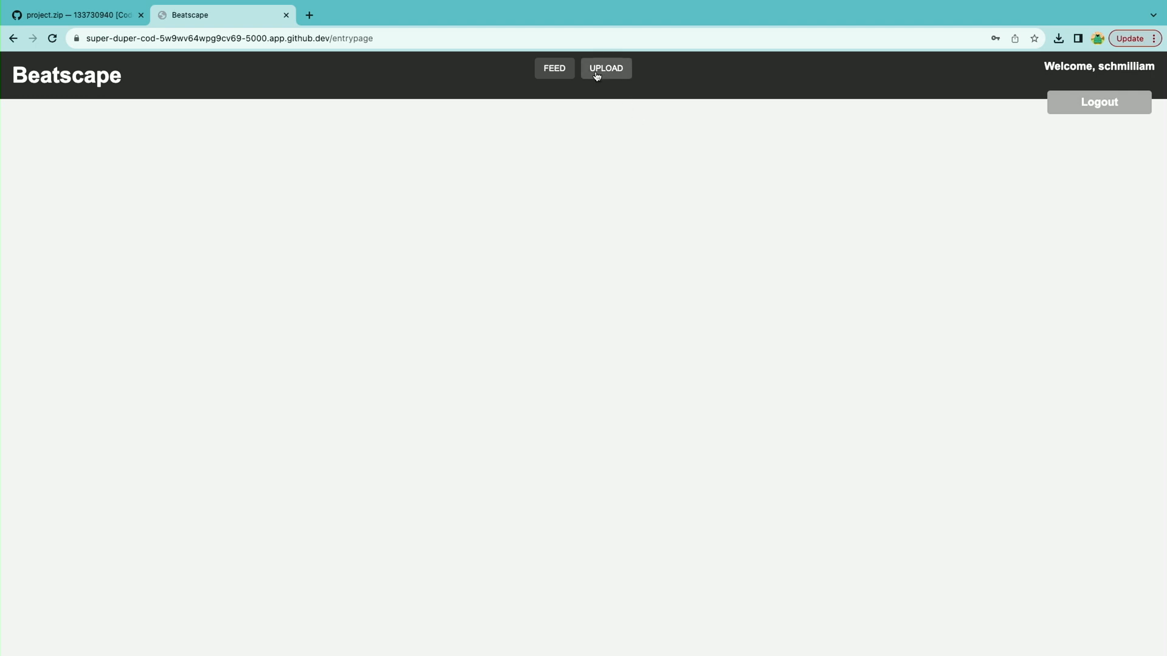
Mute the first techno track in the Music Feed and check its playback speed options
left_click(555, 68)
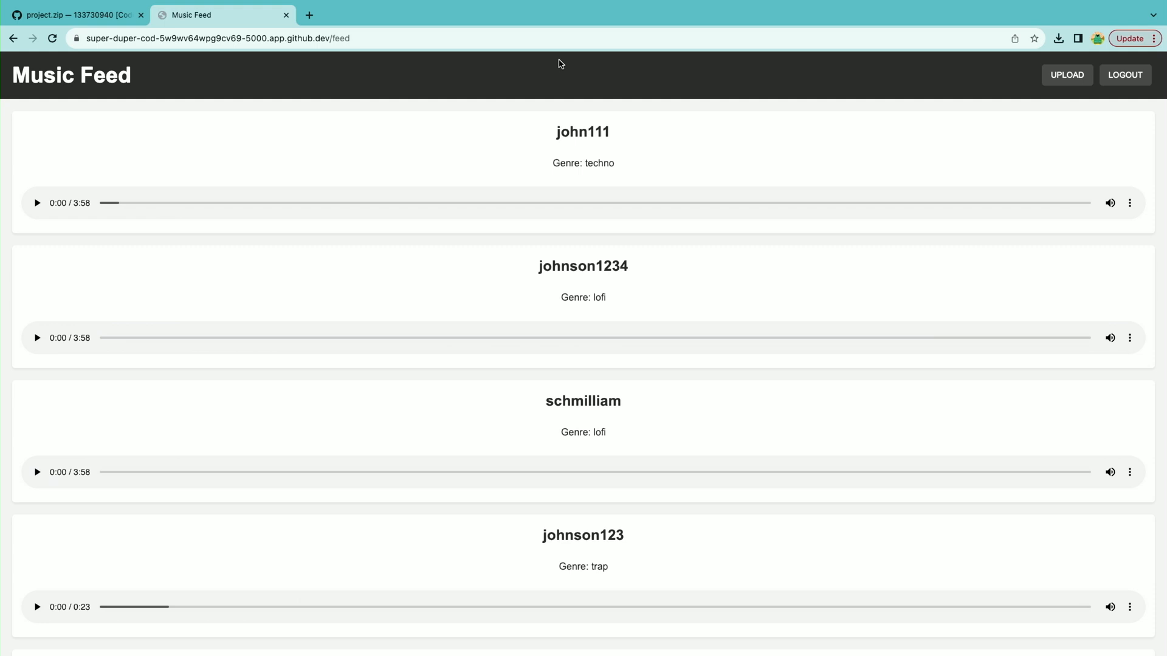
left_click(1110, 202)
left_click(1130, 204)
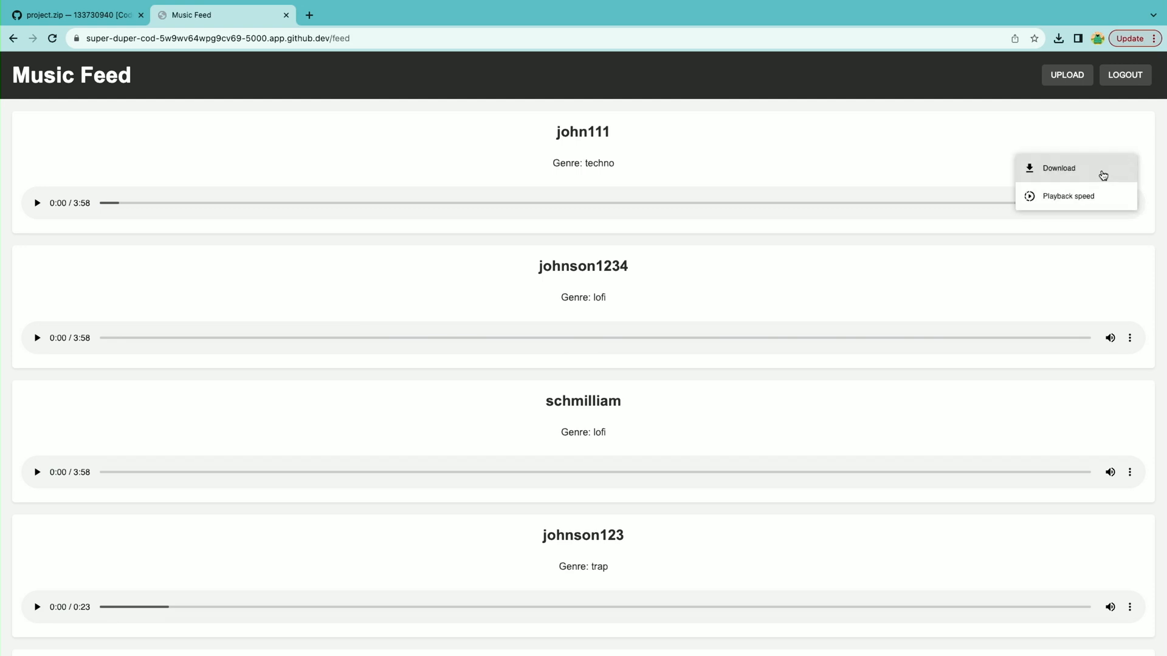
left_click(1095, 197)
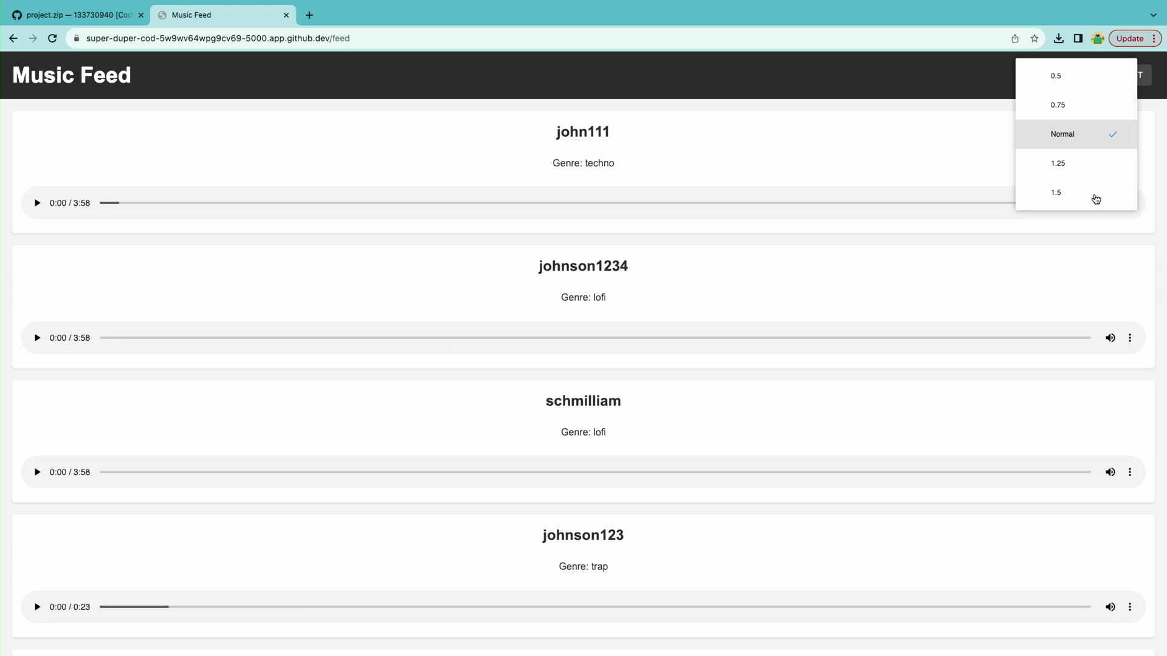
left_click(879, 100)
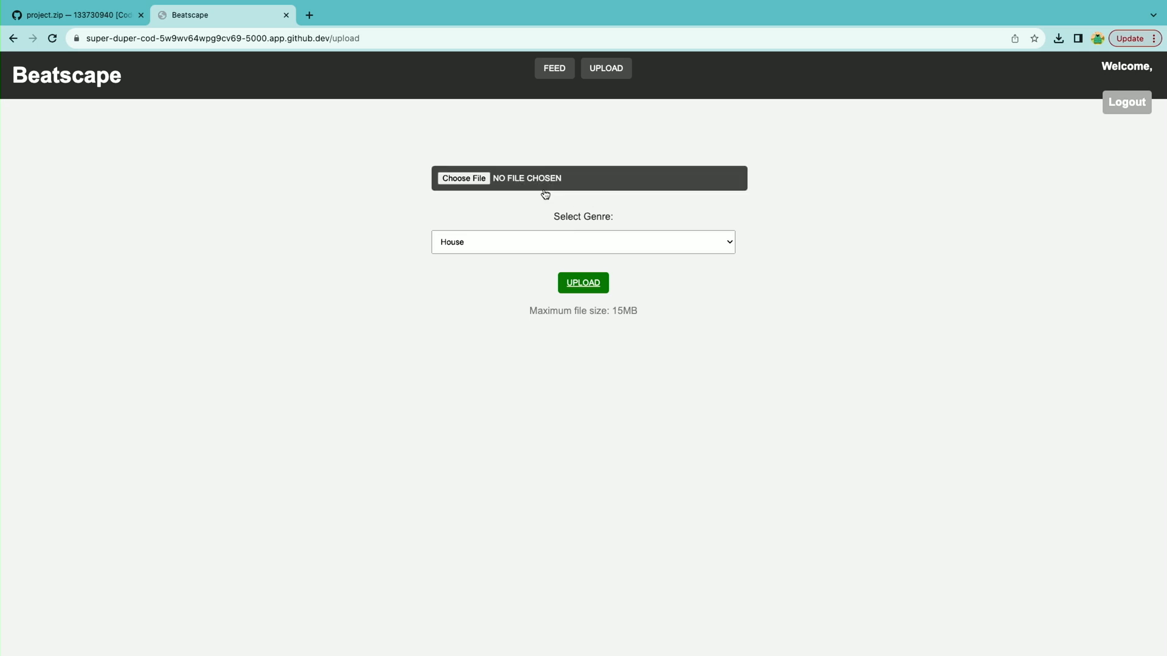
Upload the 90s boom bap chill jazz lofi beat MP3 with genre set to Lofi
left_click(475, 174)
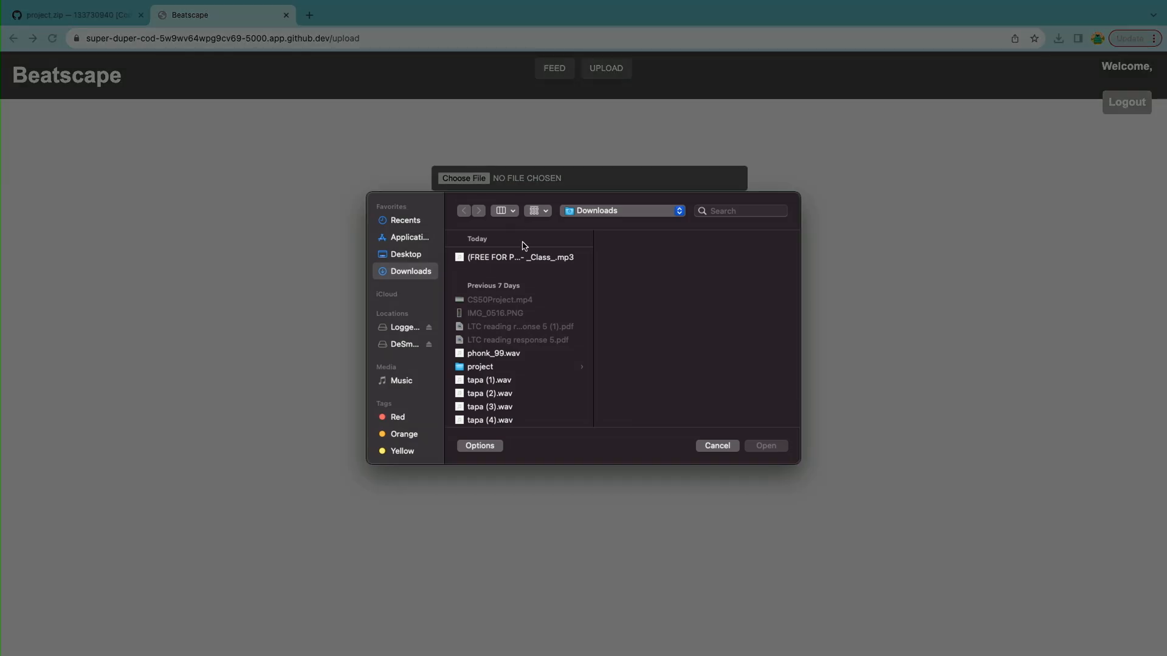
left_click(525, 256)
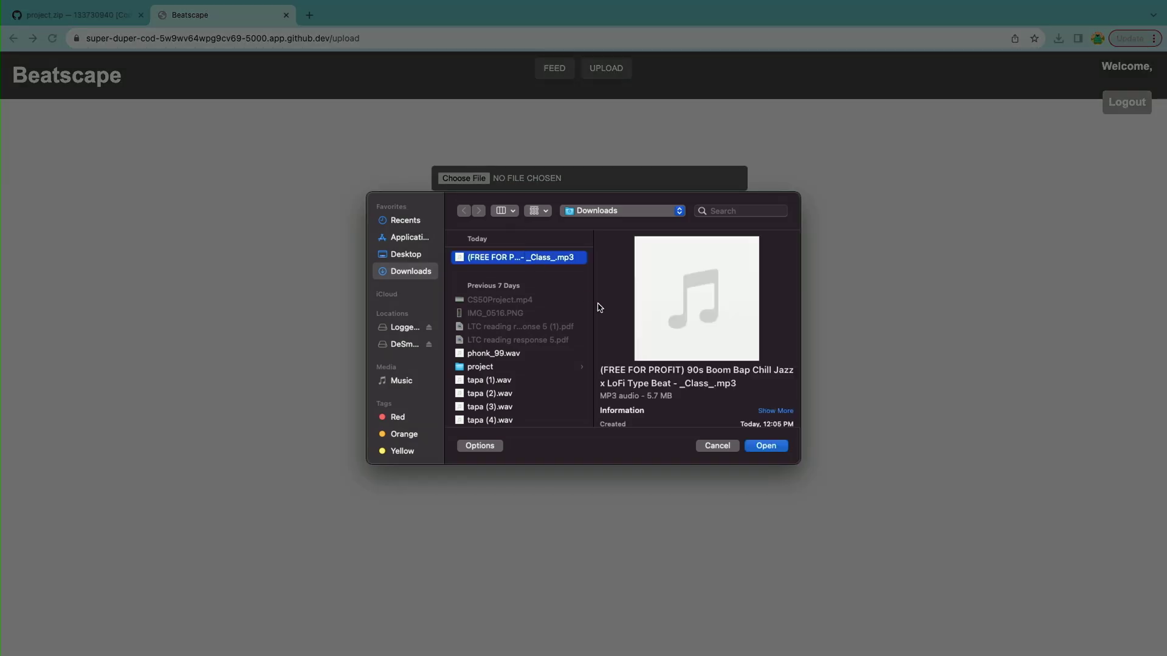
left_click(765, 446)
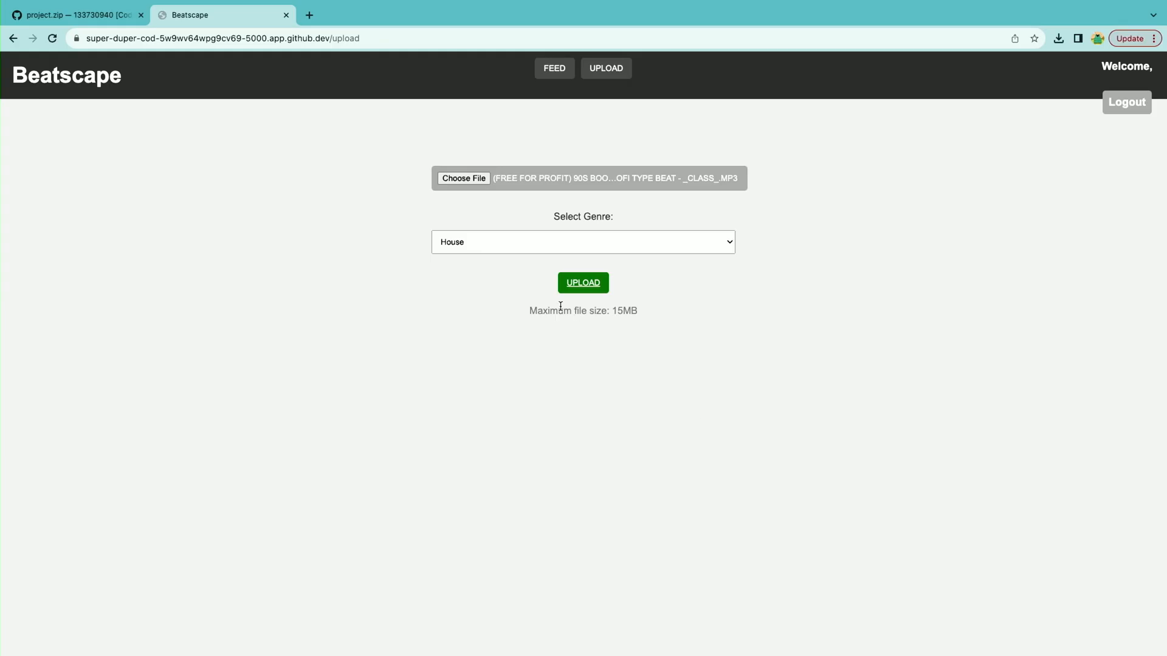
left_click(519, 242)
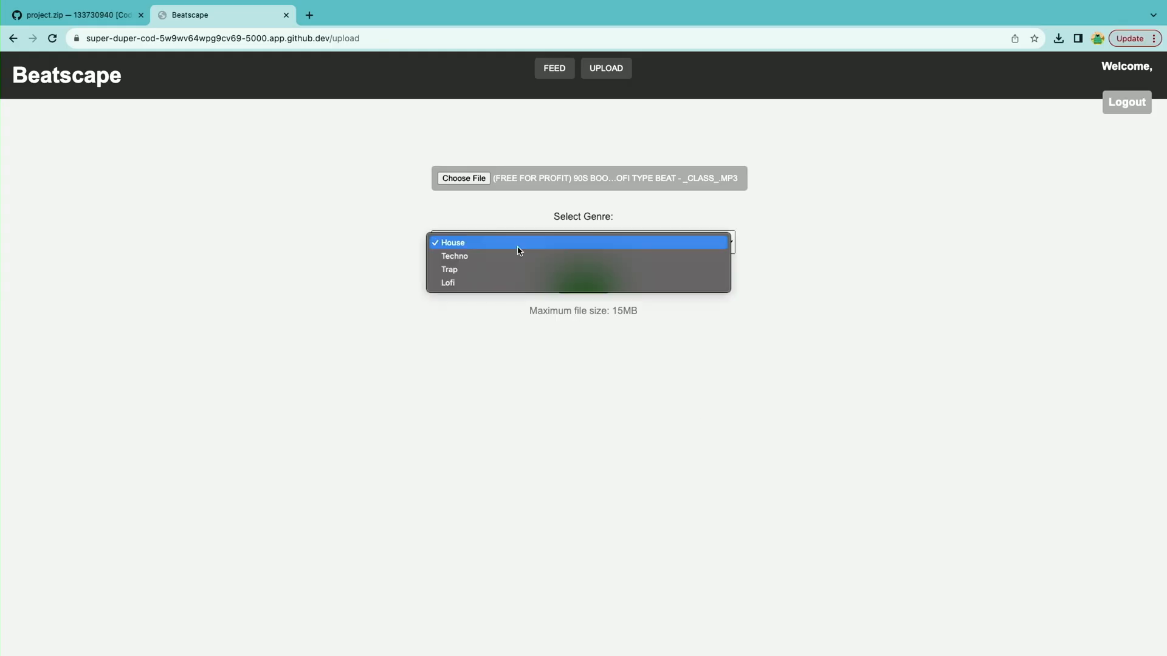
left_click(488, 281)
left_click(566, 285)
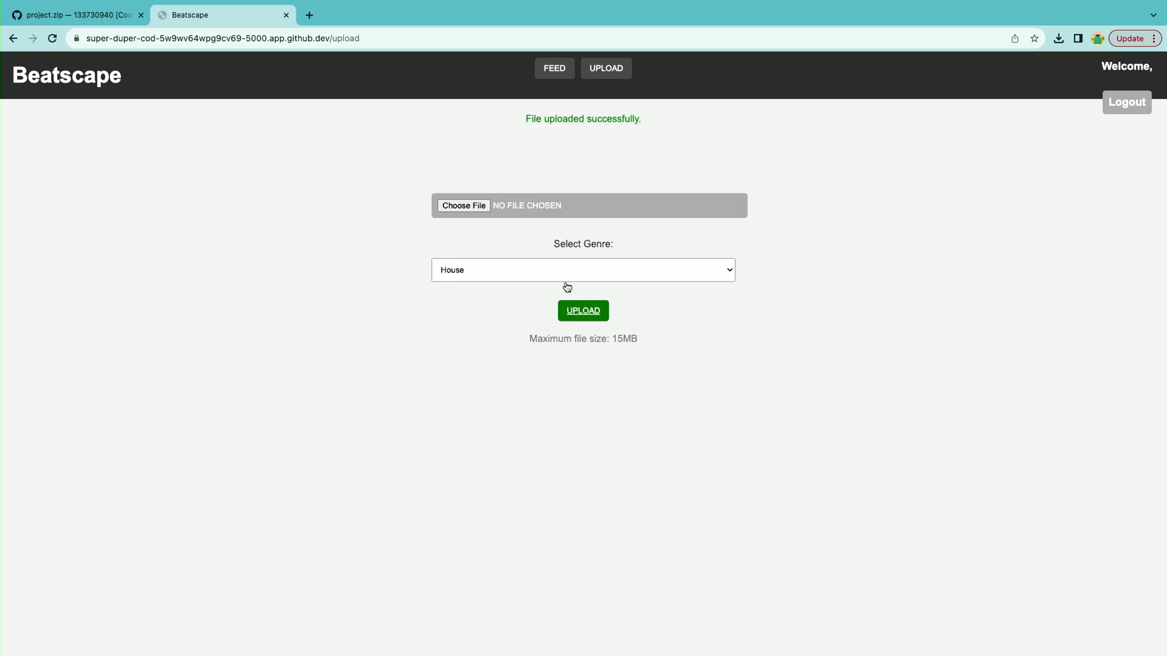
left_click(554, 68)
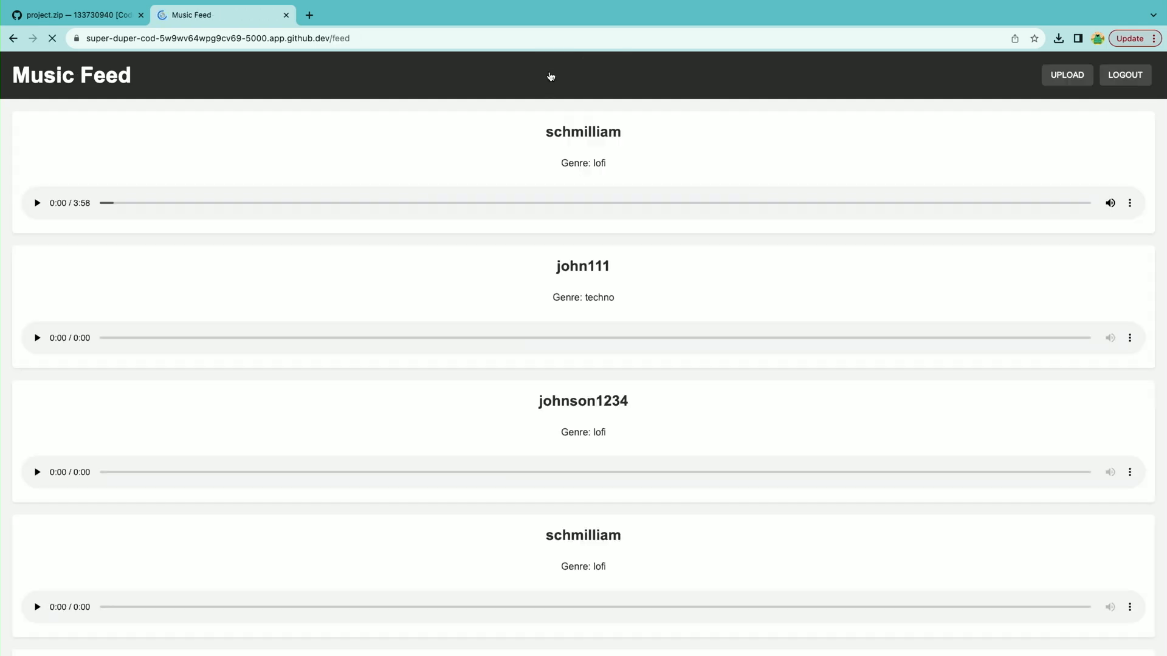